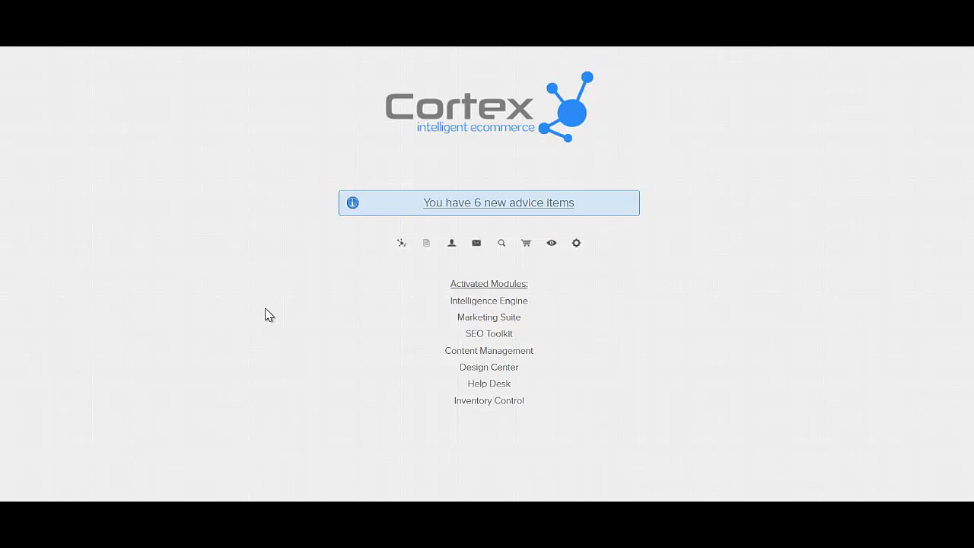
Open the inventory record of Test Product 3 (SKU CHOCO125) for editing
left_click(428, 244)
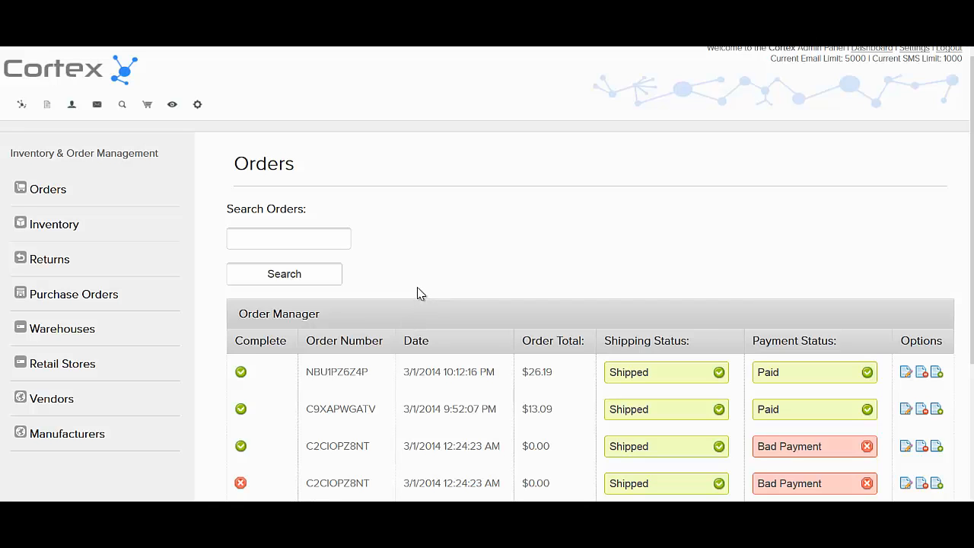
left_click(69, 230)
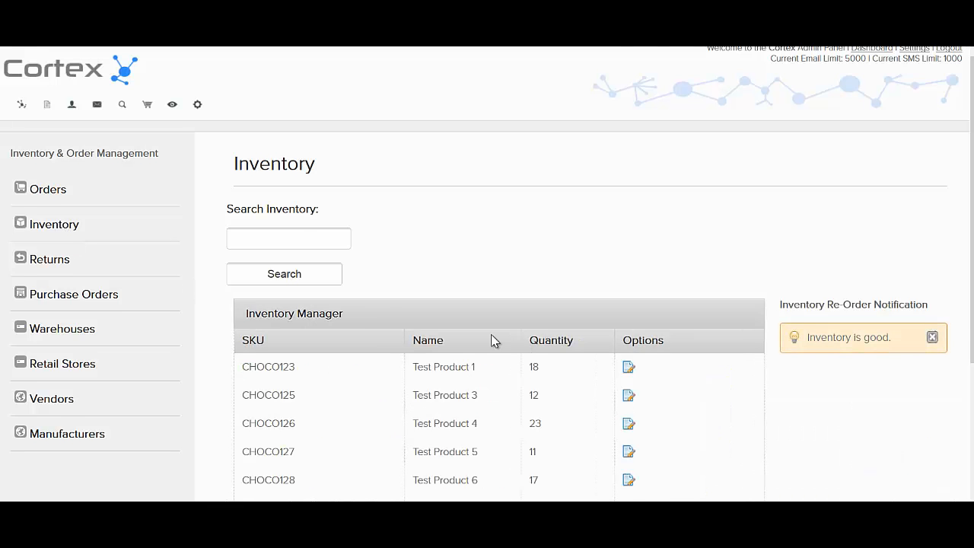
scroll(491, 340, "down", 2)
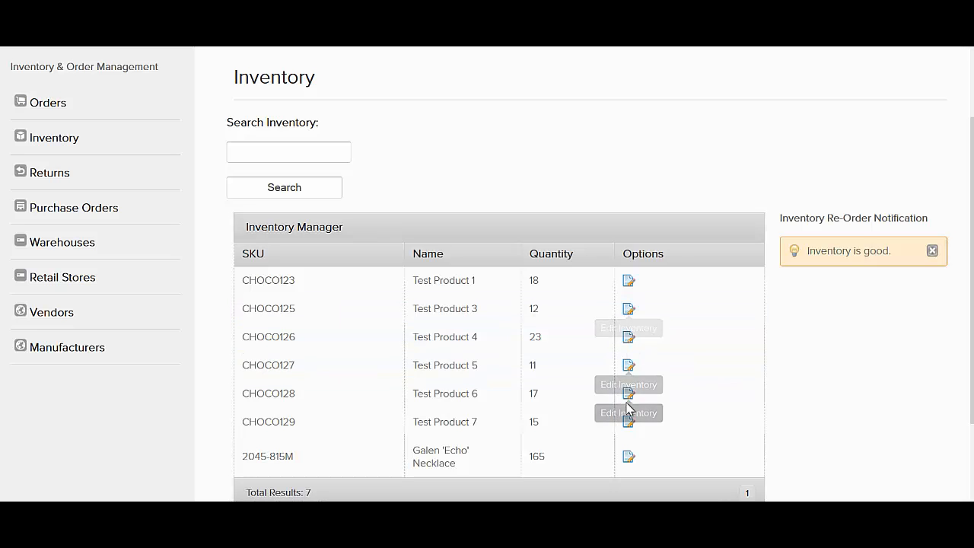
left_click(629, 309)
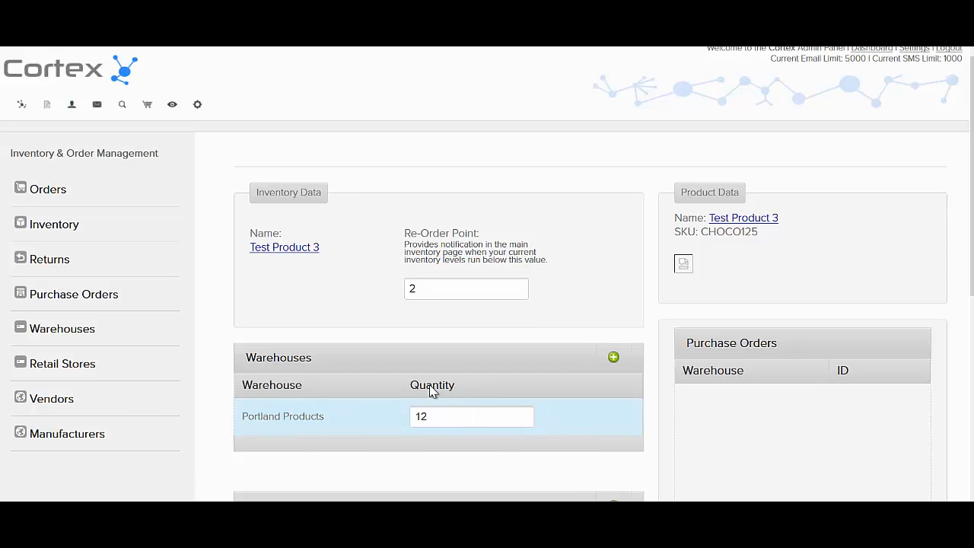
Enter 2 as the re-order point of Test Product 3
left_click(419, 293)
key("BackSpace")
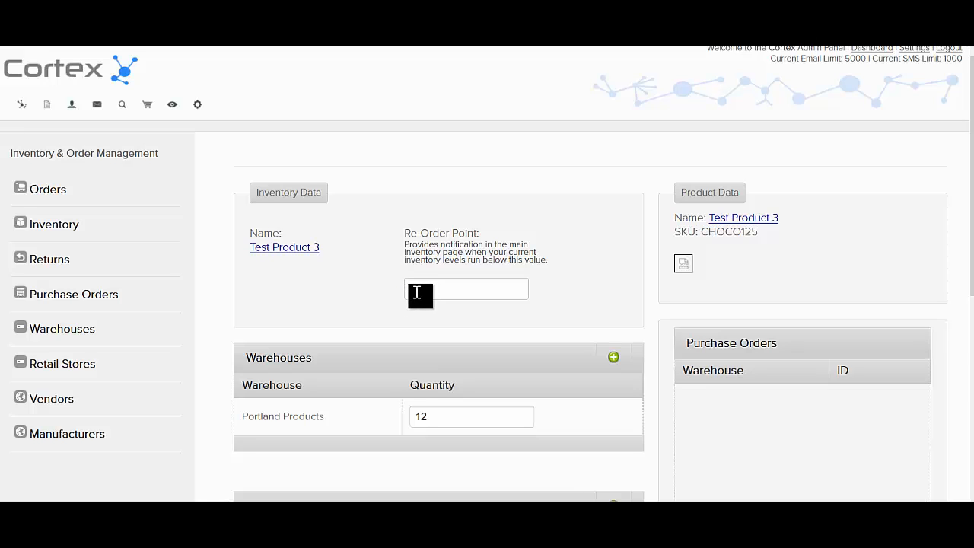
type("2")
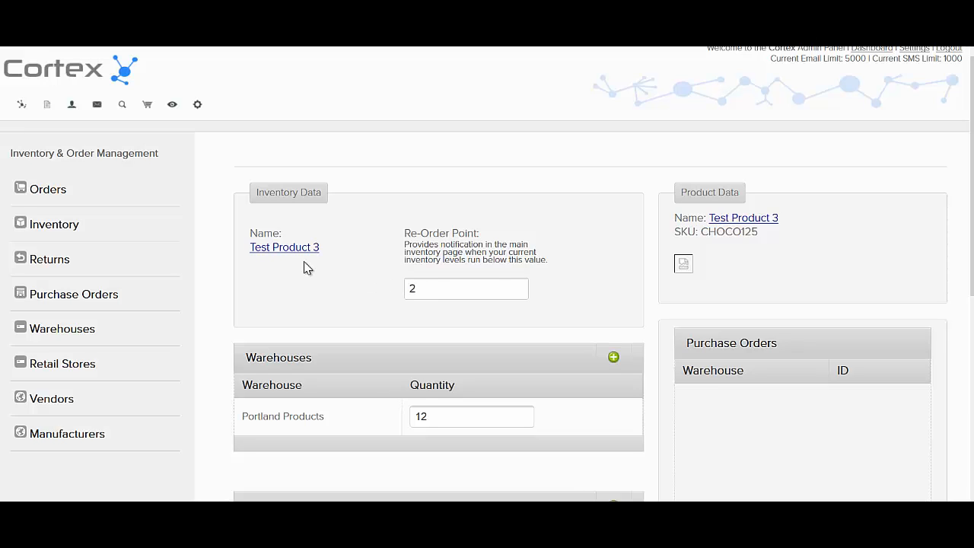
scroll(304, 263, "down", 3)
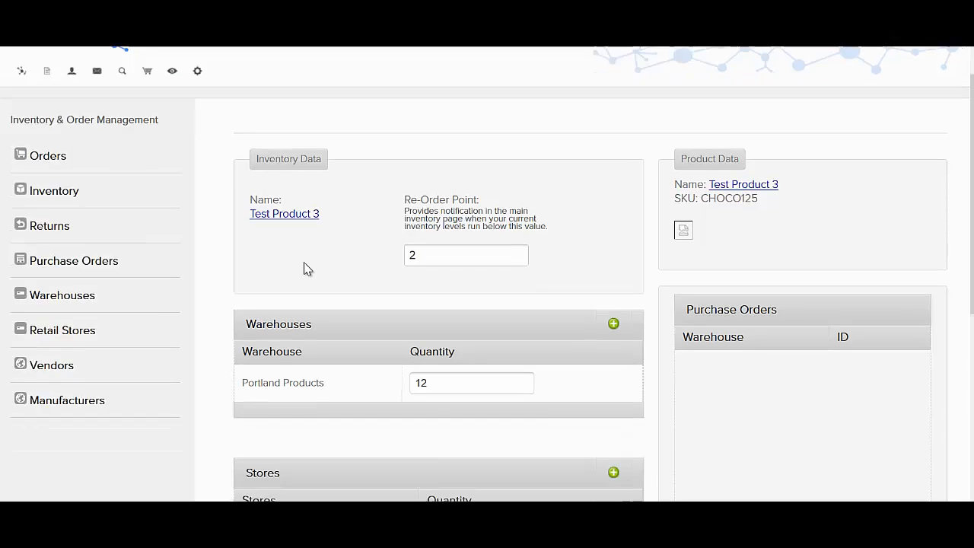
scroll(304, 268, "up", 3)
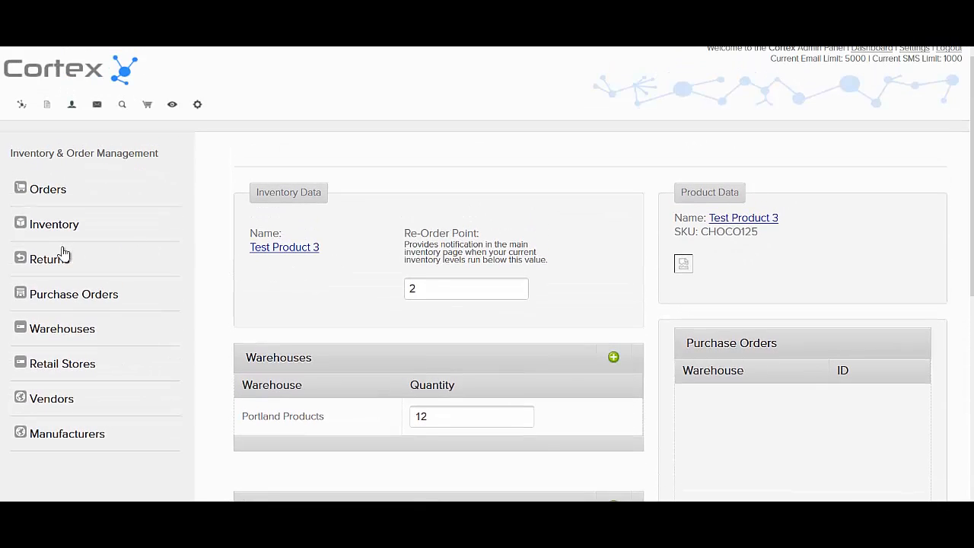
Start a new warehouse record and name it "Newberg Warehouse"
left_click(71, 332)
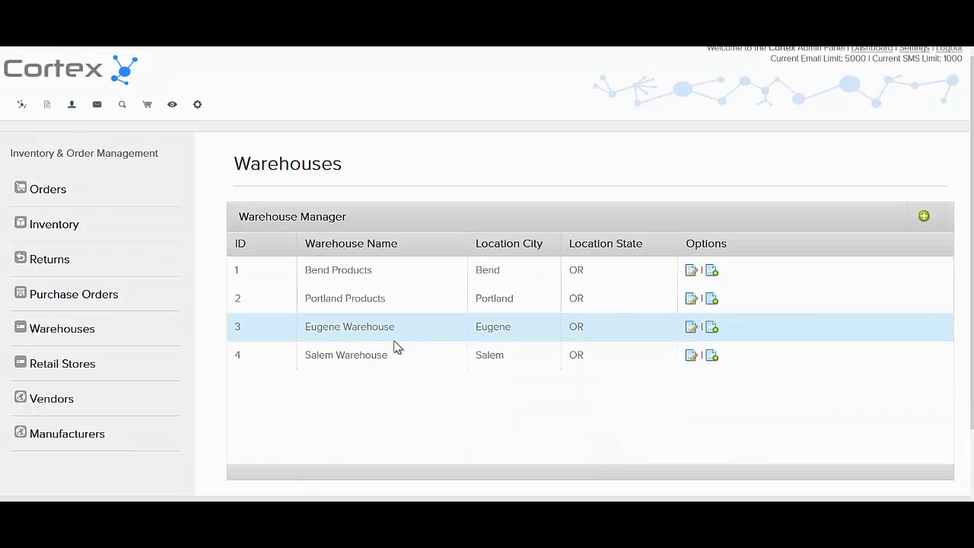
left_click(925, 219)
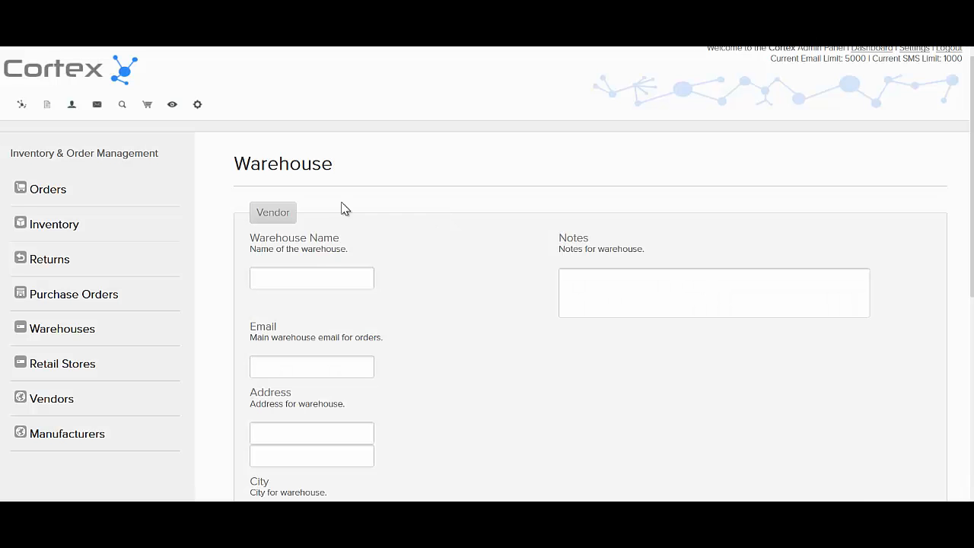
left_click(326, 280)
left_click(325, 280)
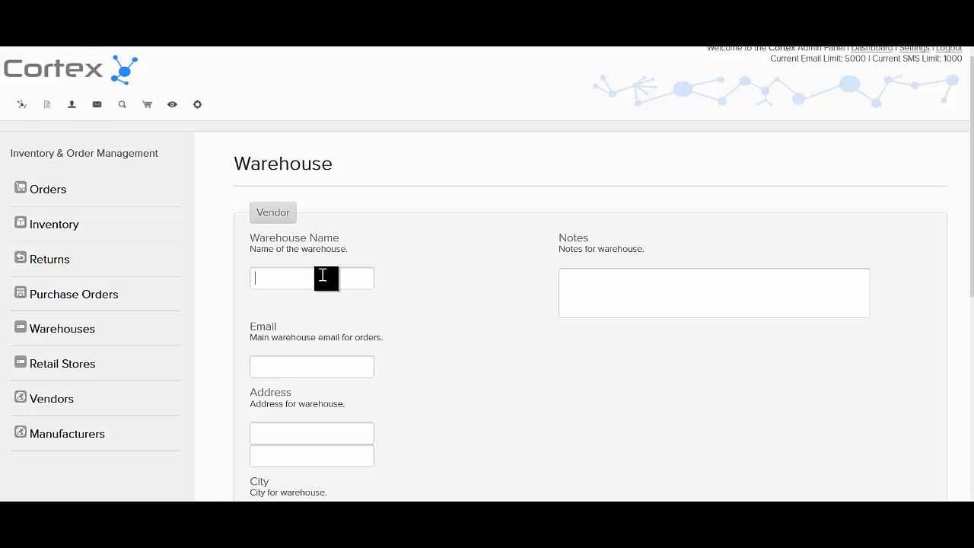
type("Ne")
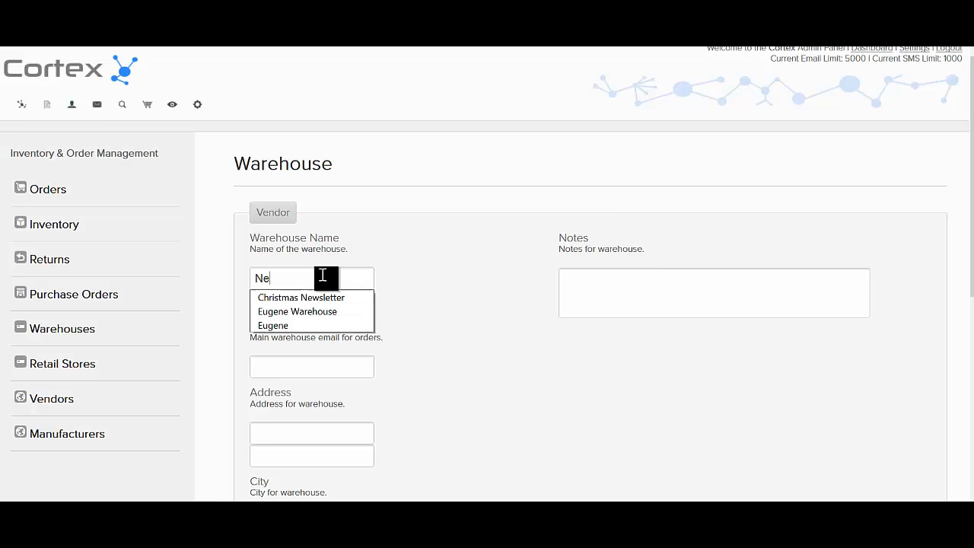
type("wberg Warehouse")
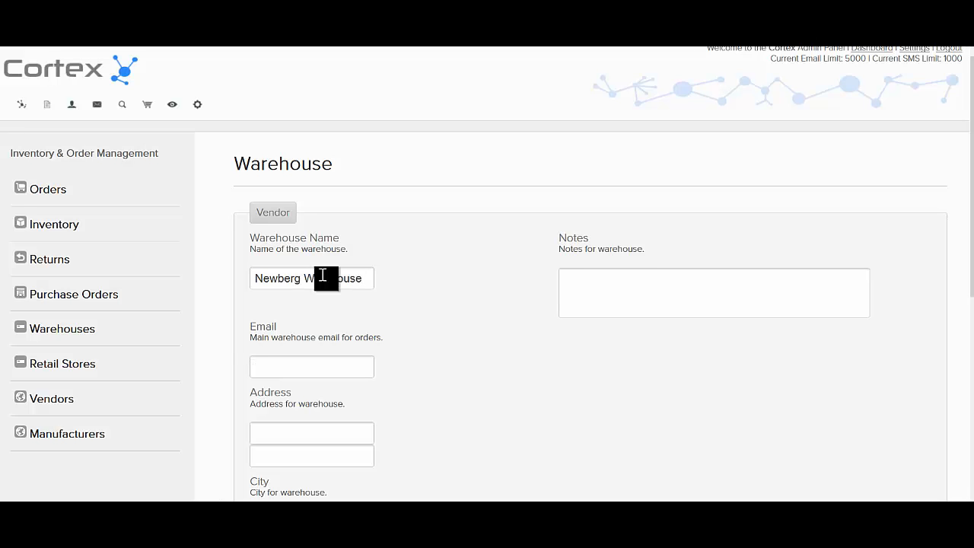
Fill in the new warehouse's email and street address
key("Tab")
type("test@yourstore.com")
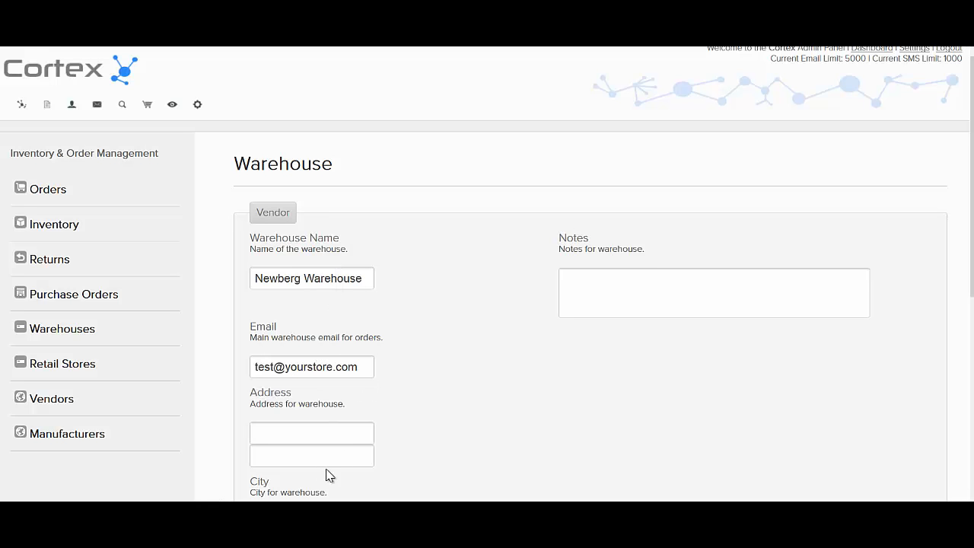
left_click(323, 432)
left_click(307, 452)
Set the warehouse's city to Newberg and its state to Oregon
scroll(452, 410, "down", 2)
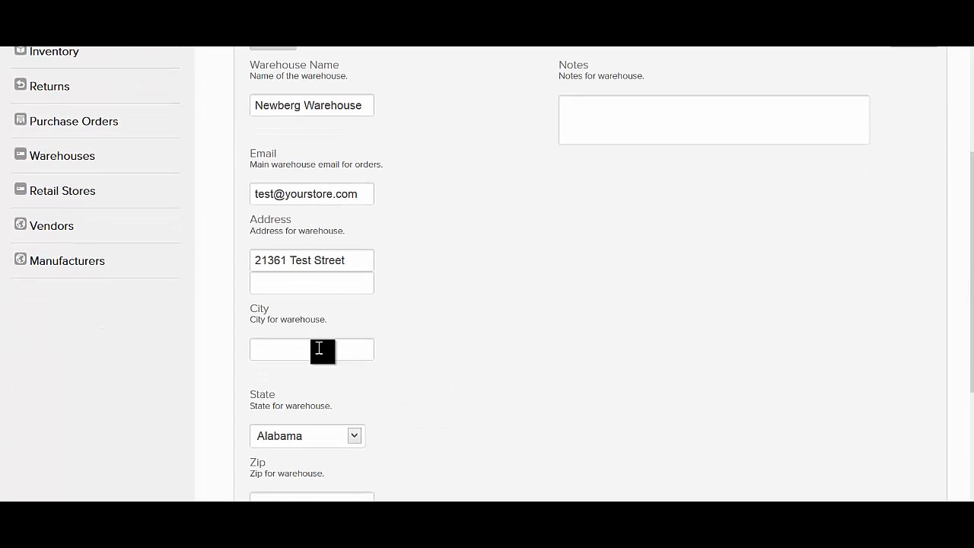
left_click(317, 351)
type("Newberg")
scroll(448, 355, "down", 3)
left_click(336, 268)
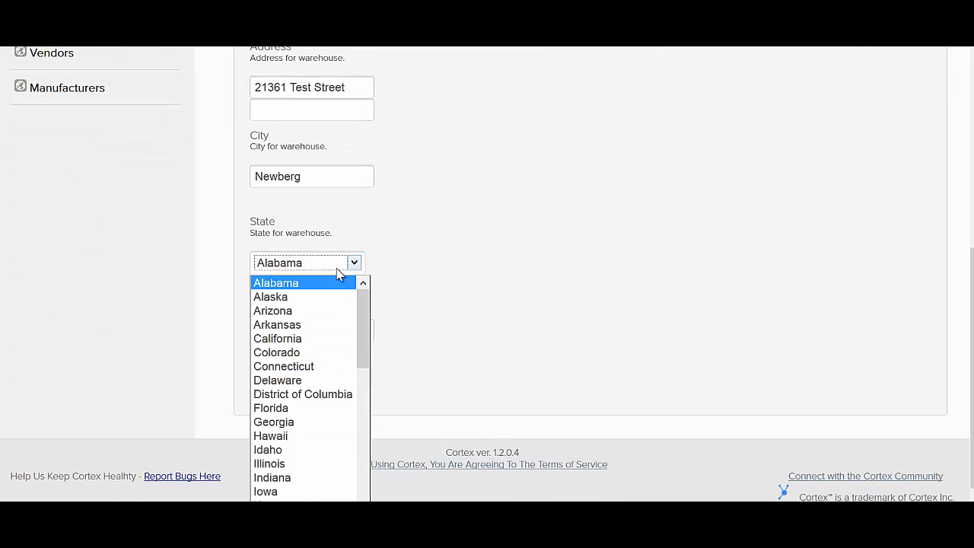
type("or")
key("Tab")
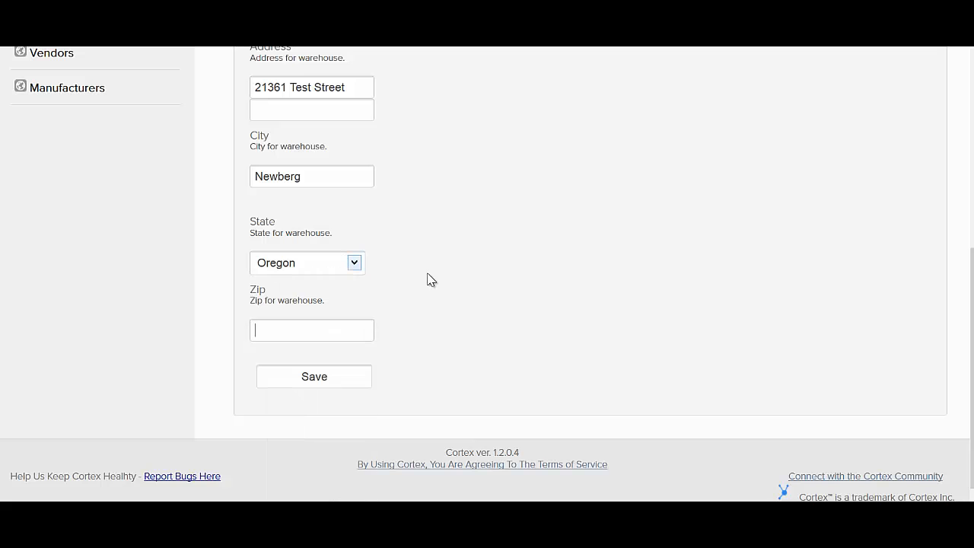
Enter the warehouse's zip code, review the form and save the new warehouse
left_click(305, 330)
left_click(280, 364)
scroll(502, 293, "up", 3)
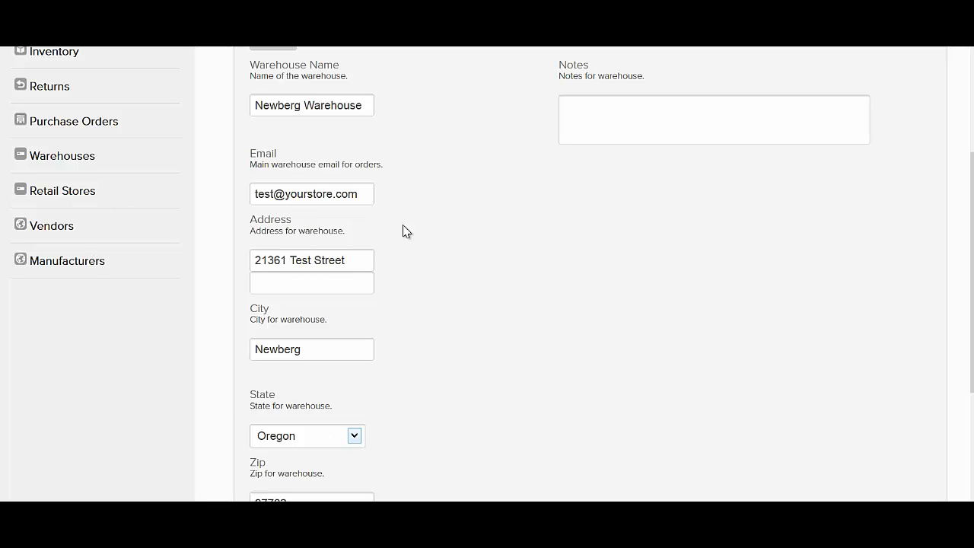
scroll(302, 257, "up", 1)
scroll(301, 257, "up", 1)
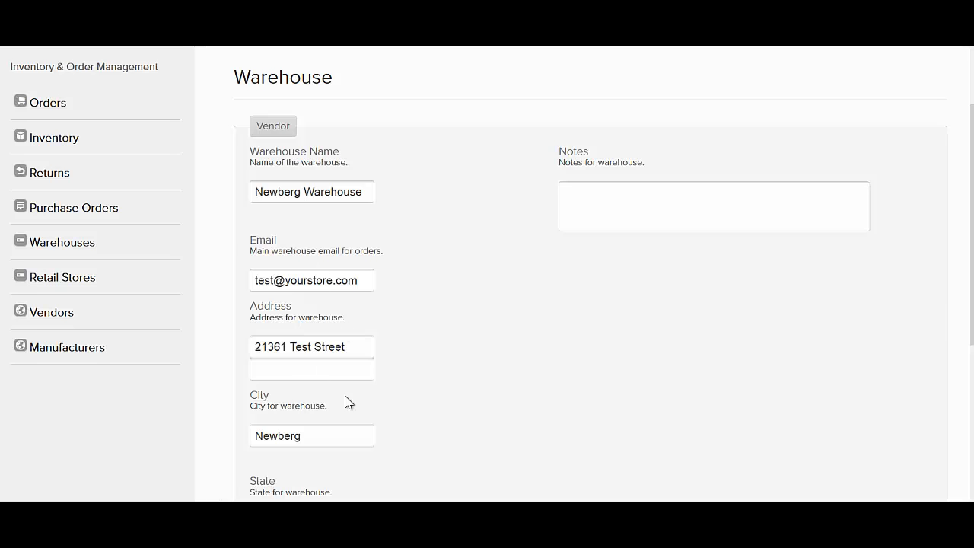
scroll(263, 351, "down", 2)
scroll(263, 351, "down", 1)
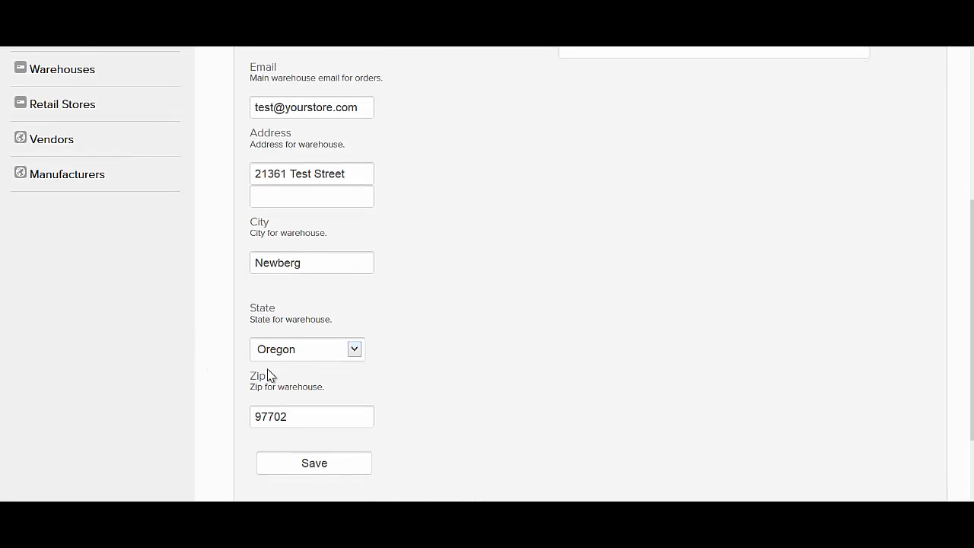
left_click(321, 466)
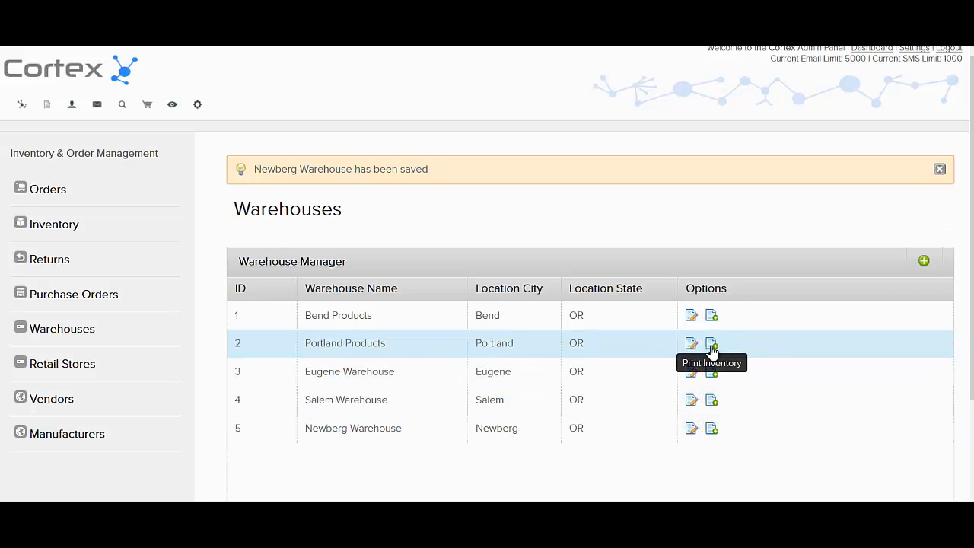
Generate the printable inventory for the Salem Warehouse and open the PDF with the default TWINUI viewer
left_click(712, 399)
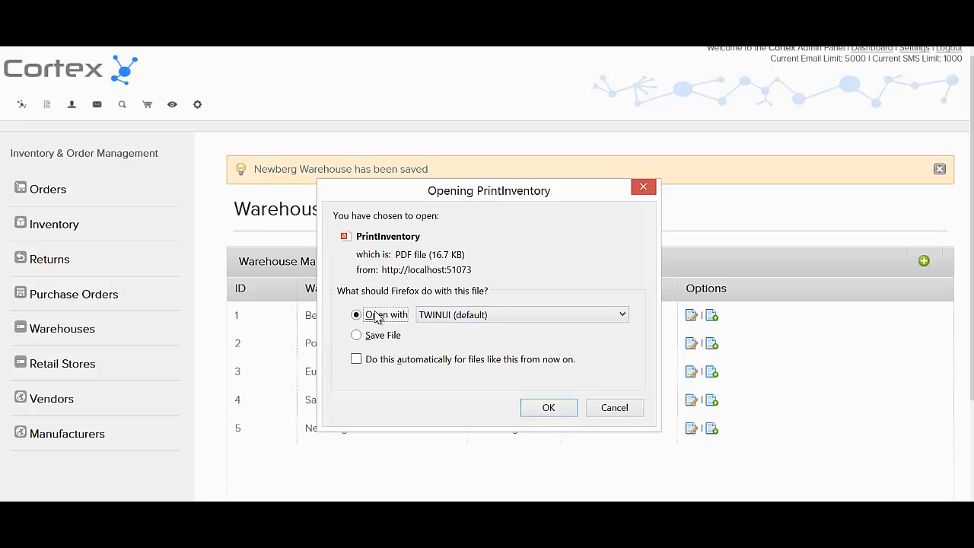
left_click(548, 409)
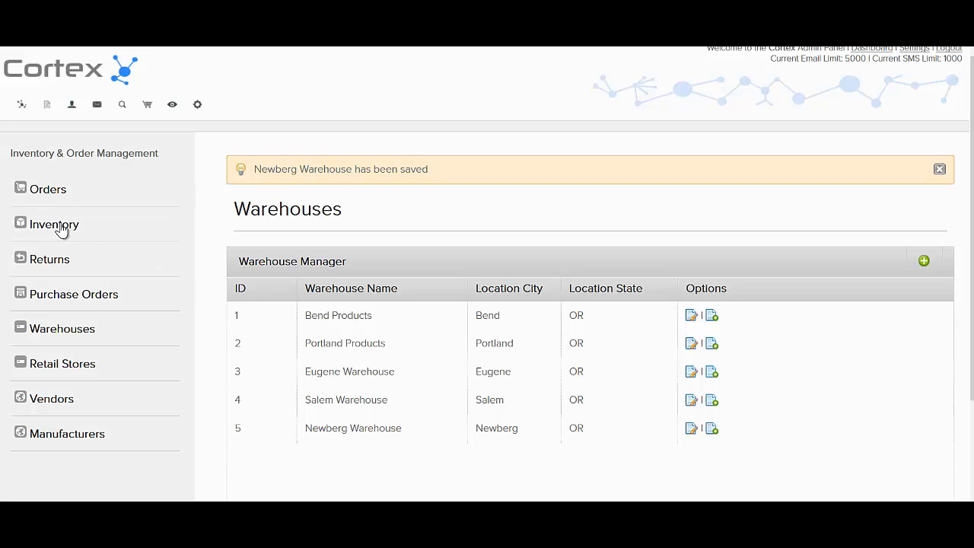
Open the inventory record of Test Product 1 (SKU CHOCO123) for editing
left_click(60, 228)
scroll(530, 263, "down", 3)
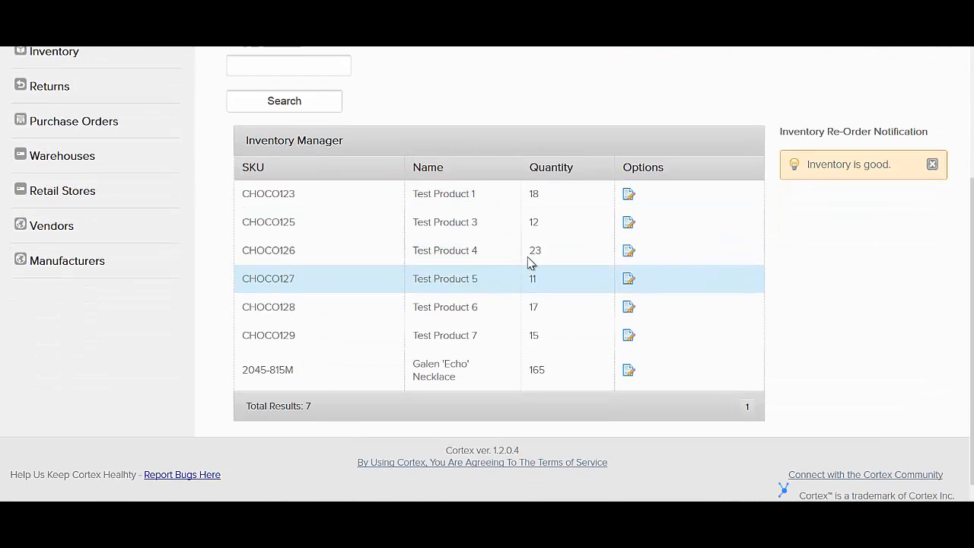
left_click(630, 197)
scroll(498, 251, "down", 2)
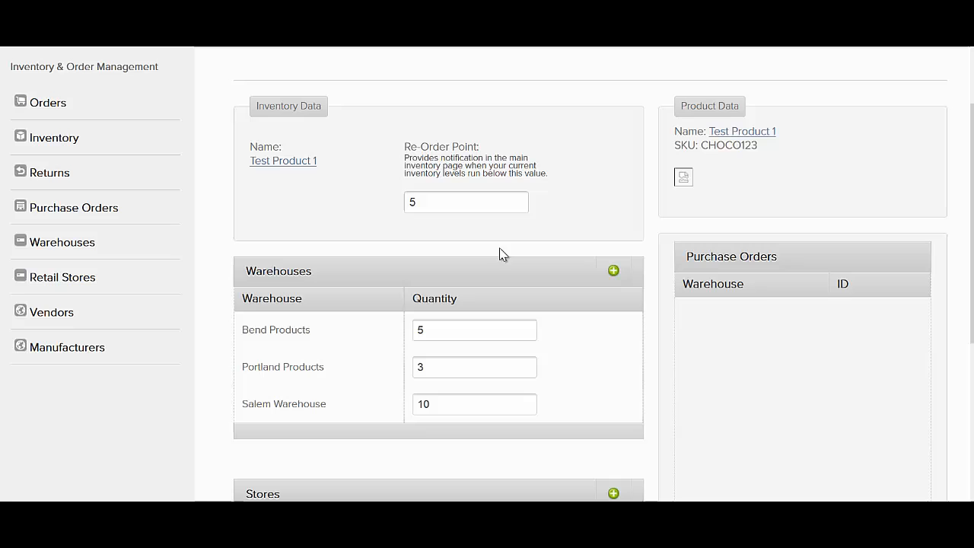
Add the Newberg Warehouse to Test Product 1's stock locations with a quantity of 15
left_click(613, 271)
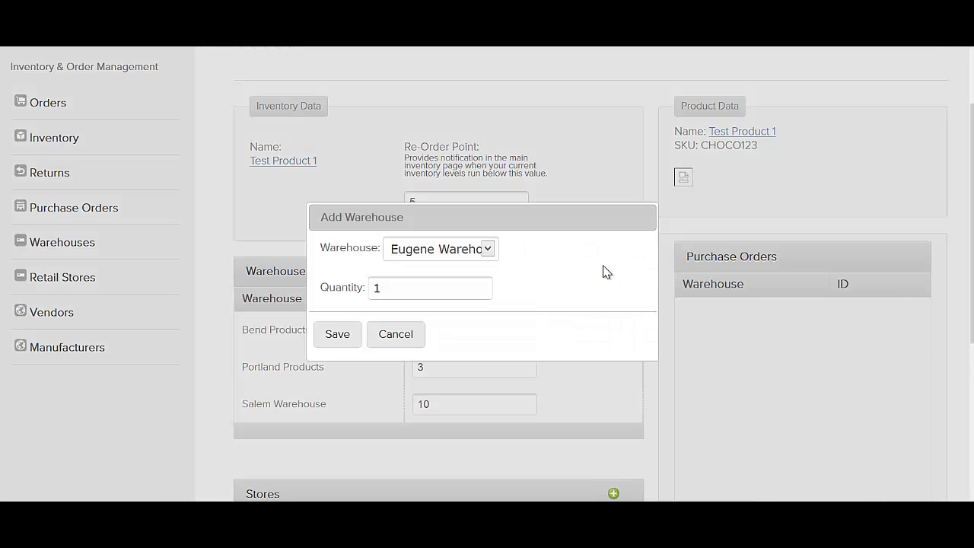
left_click(479, 256)
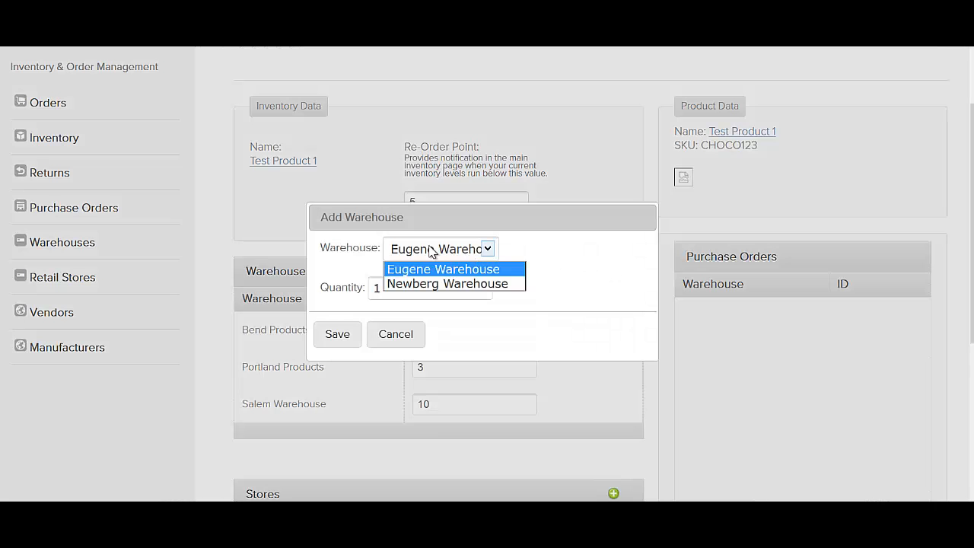
left_click(434, 283)
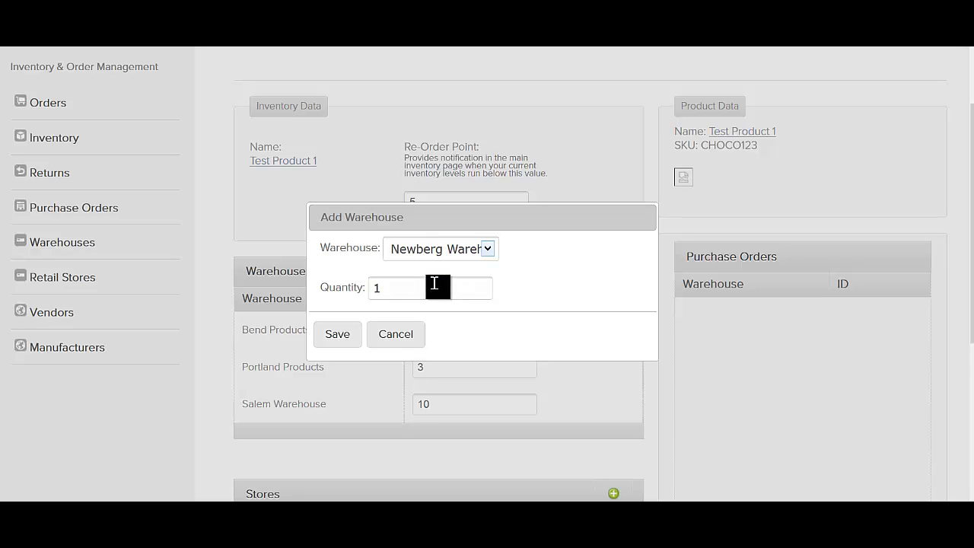
left_click(423, 287)
type("5")
left_click(340, 337)
scroll(331, 346, "down", 2)
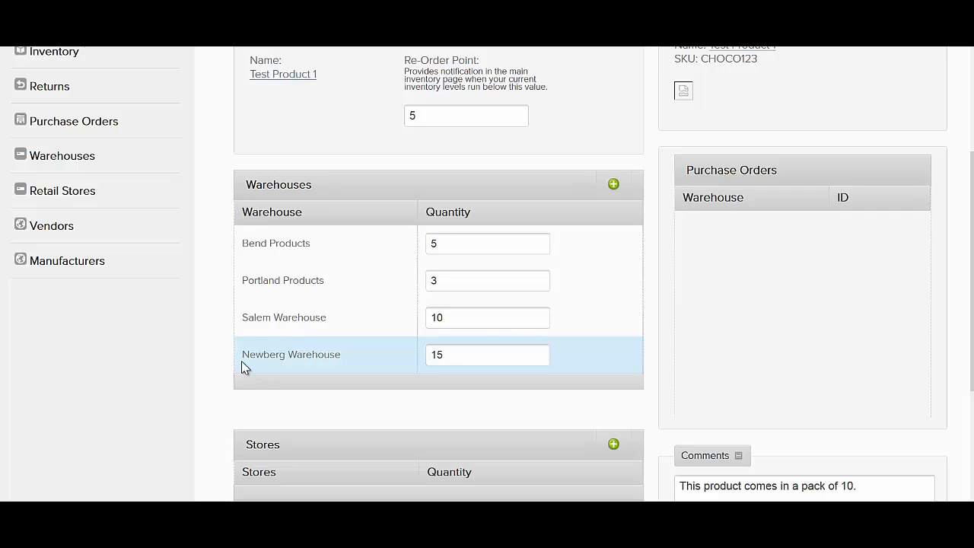
scroll(242, 363, "up", 1)
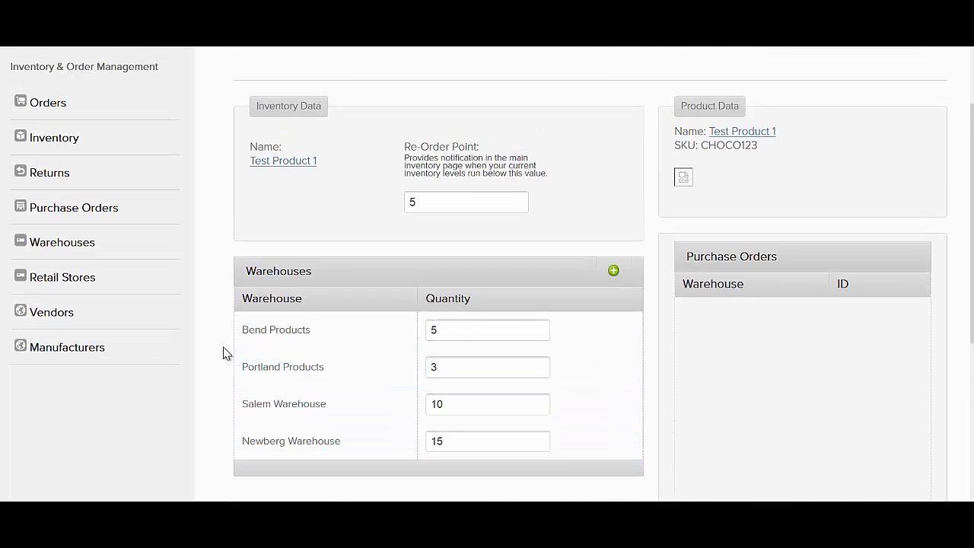
scroll(223, 352, "down", 2)
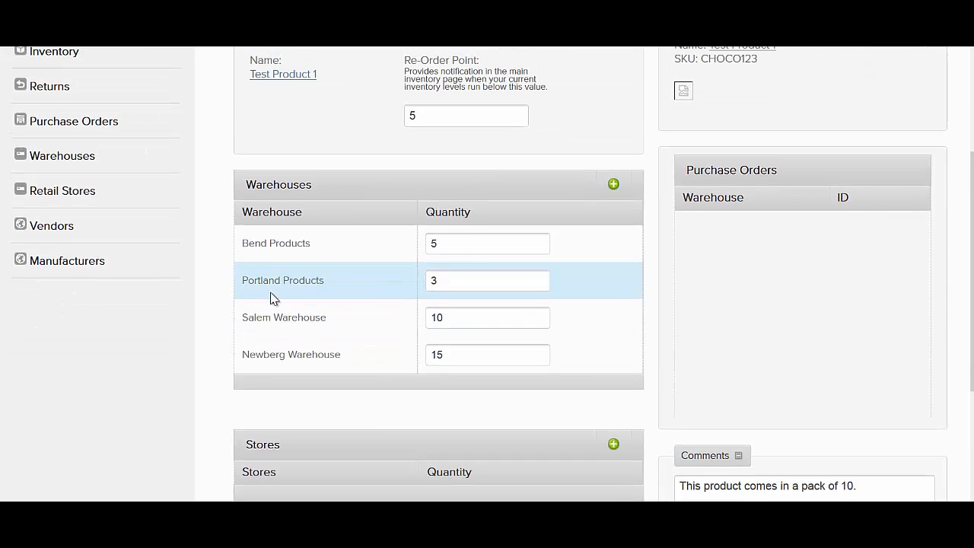
scroll(236, 299, "down", 2)
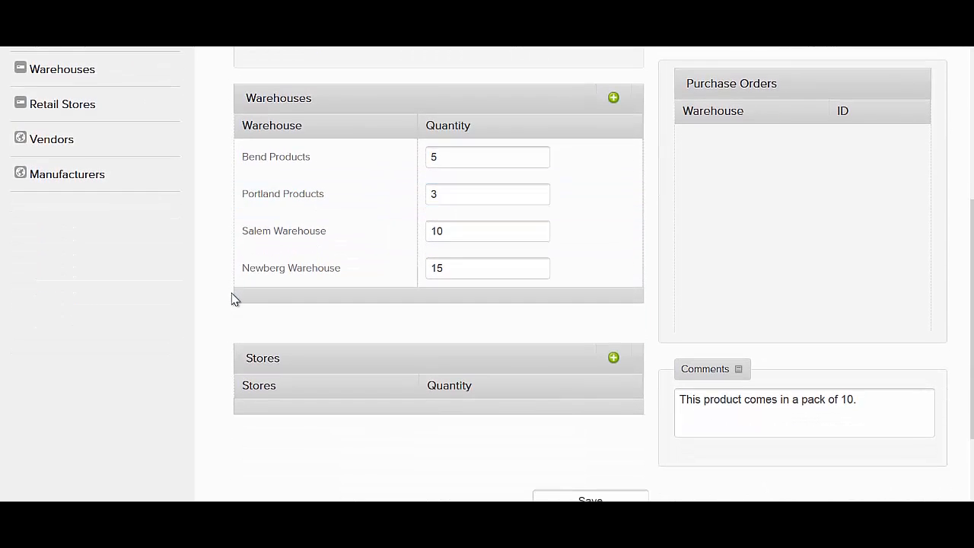
Open the retail store record of Test Store and examine its contact, address and store finder settings
left_click(90, 109)
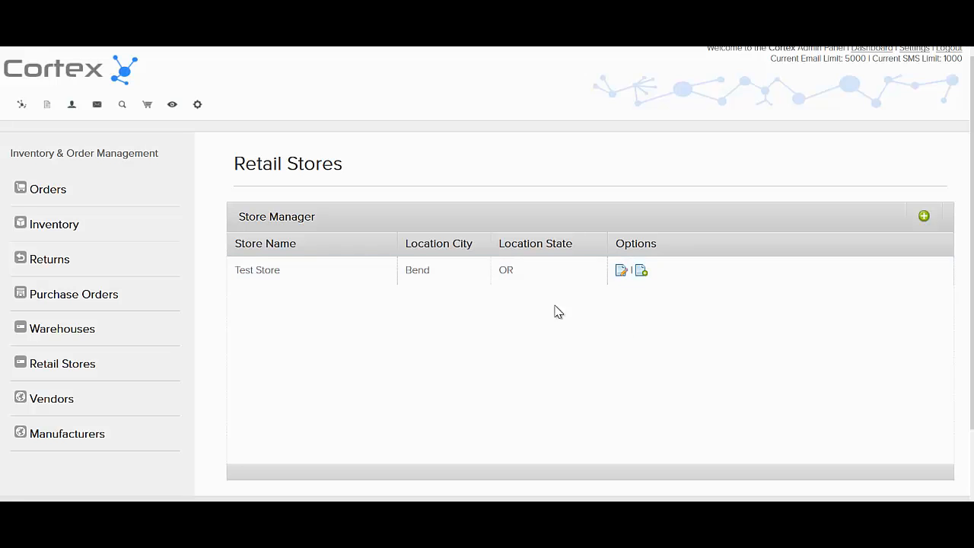
left_click(641, 272)
left_click(621, 271)
scroll(481, 281, "down", 3)
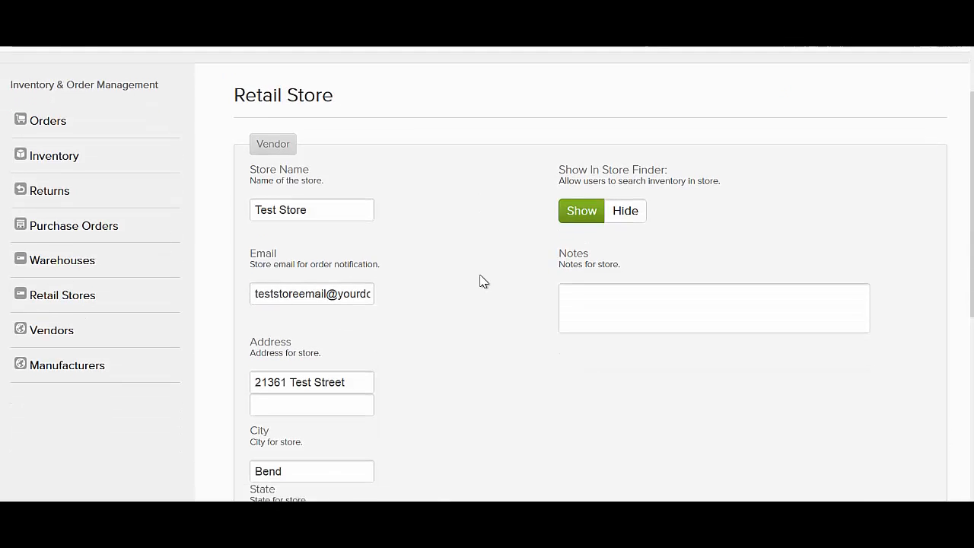
scroll(304, 319, "down", 2)
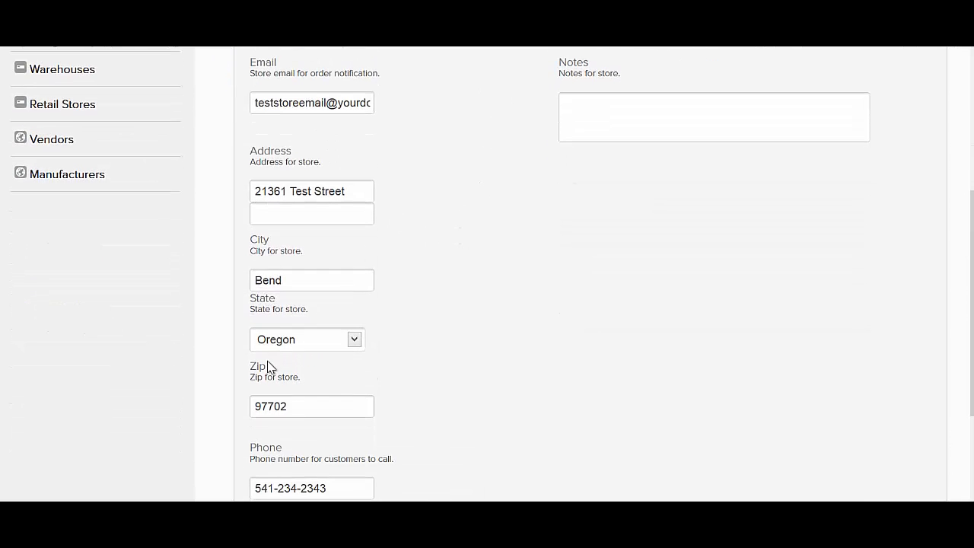
Review Test Store's address and store finder setting, and view the Find In Store dialog on Test Product 1's storefront page
scroll(284, 408, "down", 1)
scroll(337, 380, "up", 3)
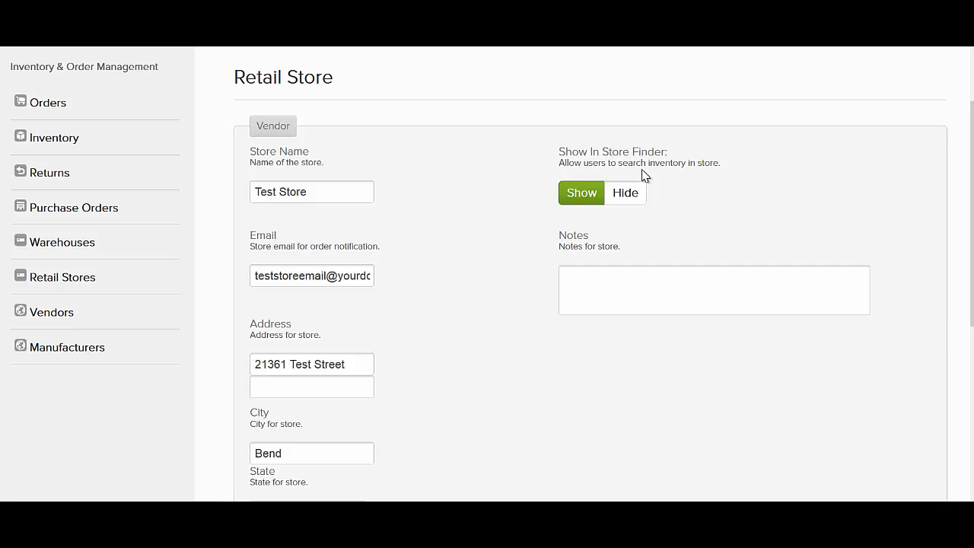
scroll(644, 173, "up", 1)
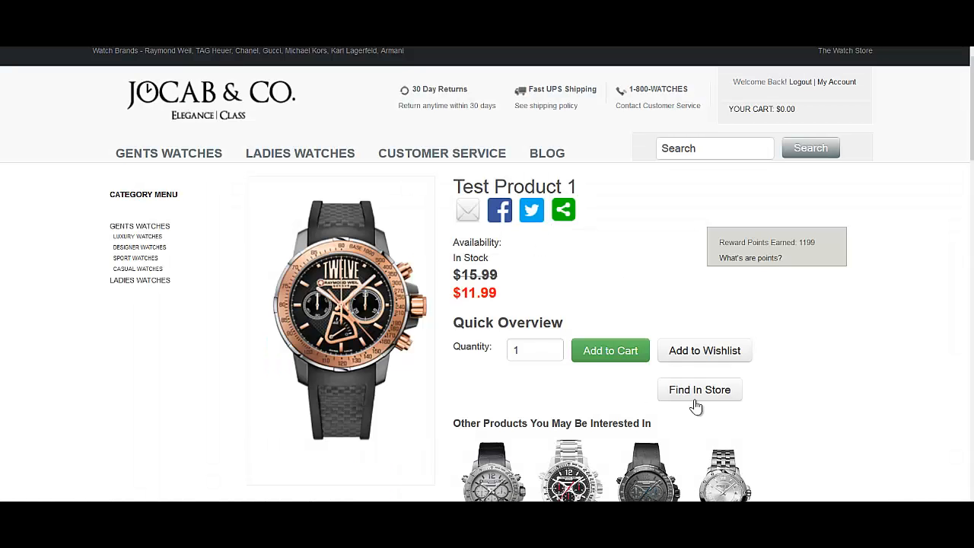
left_click(700, 388)
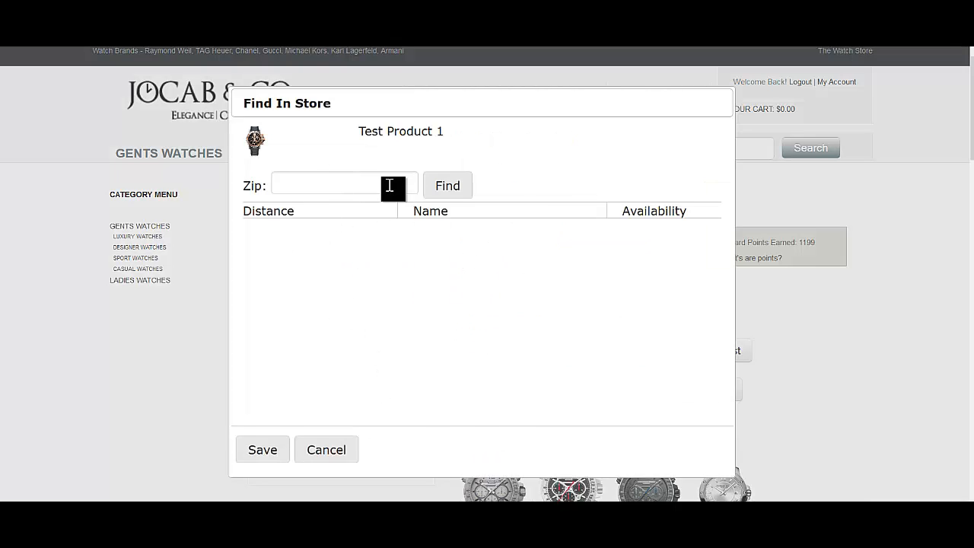
left_click(339, 455)
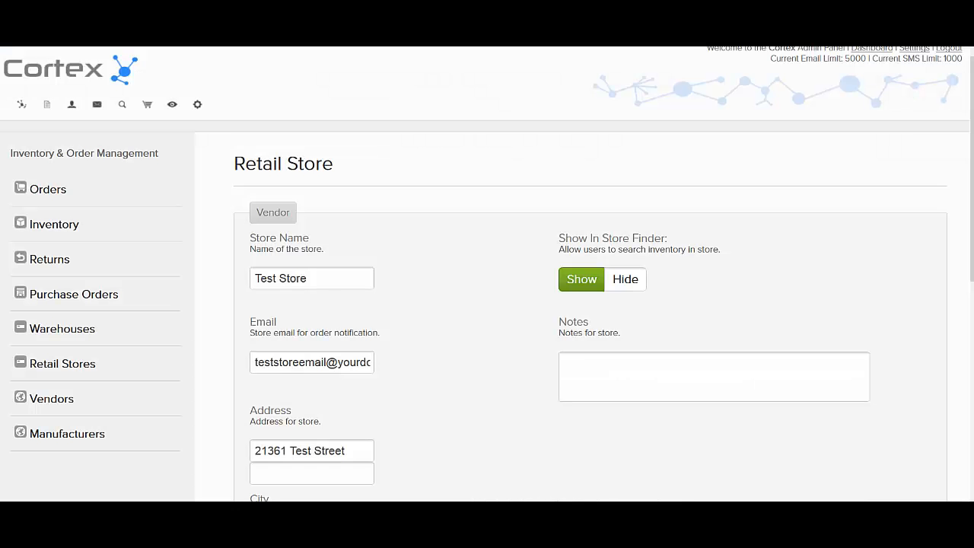
Open the store settings and check the Allow Retail Stores option in the store information
left_click(197, 107)
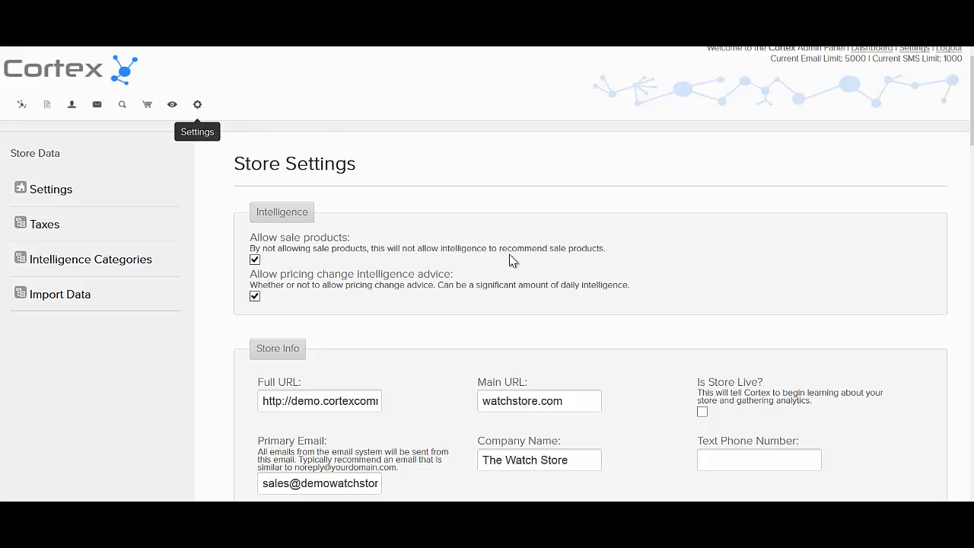
scroll(586, 276, "down", 5)
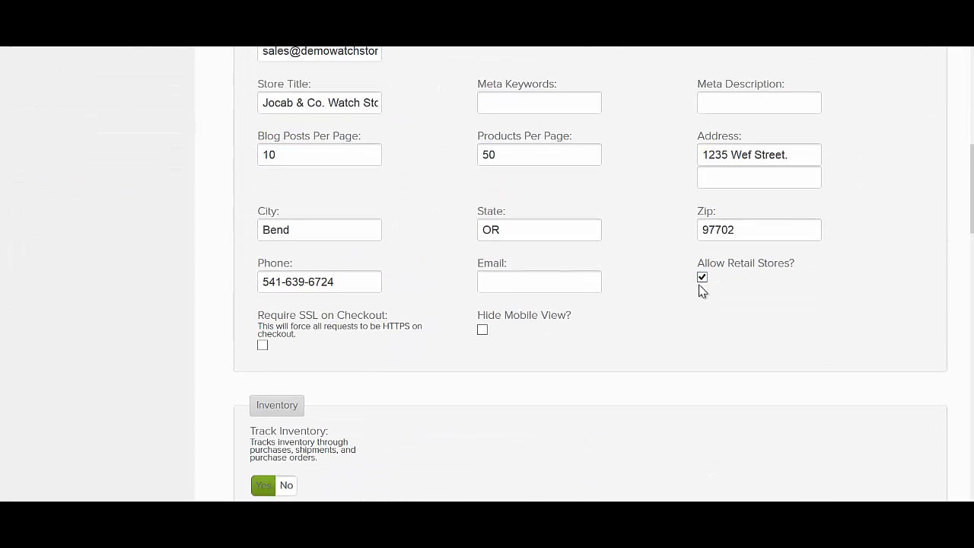
scroll(674, 309, "up", 4)
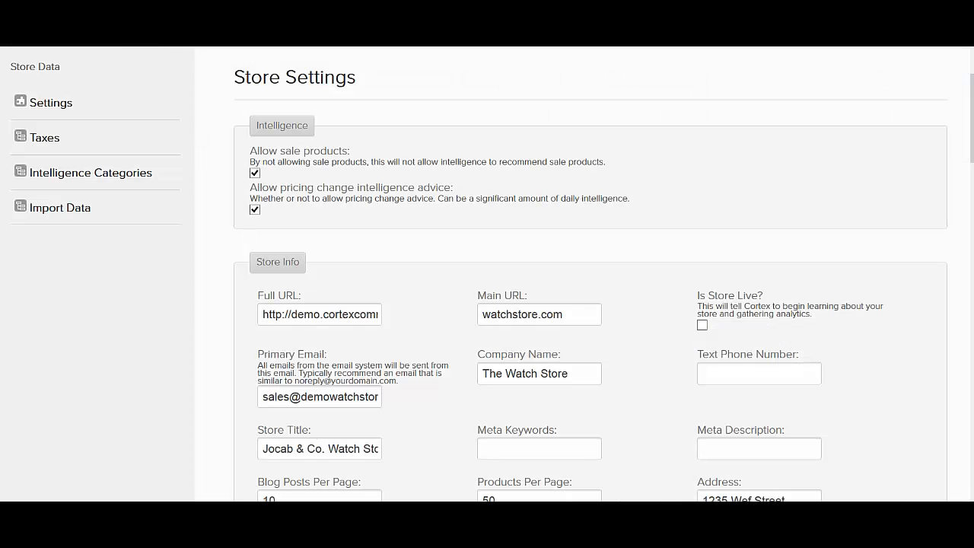
scroll(378, 61, "up", 1)
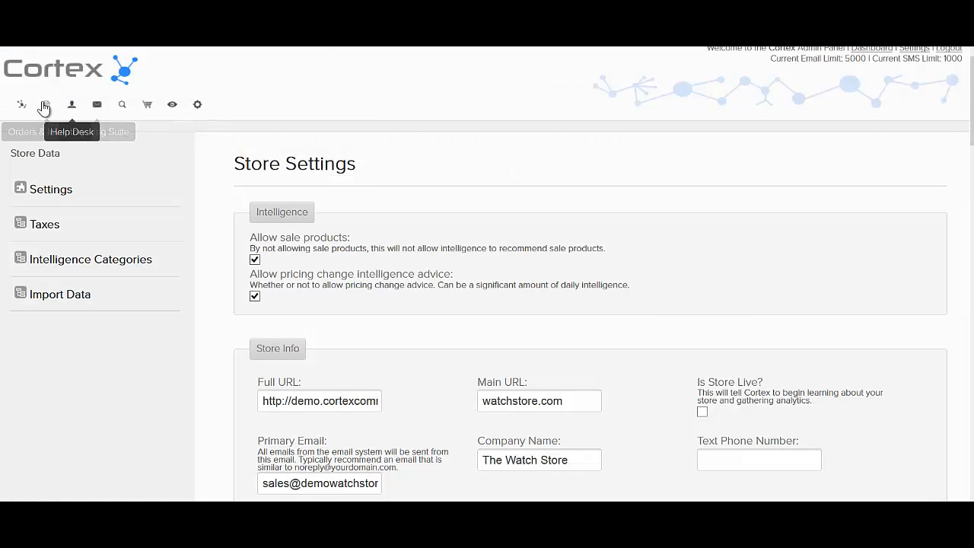
Open the inventory record of Test Product 1 (SKU CHOCO123) from the inventory list for editing
left_click(45, 104)
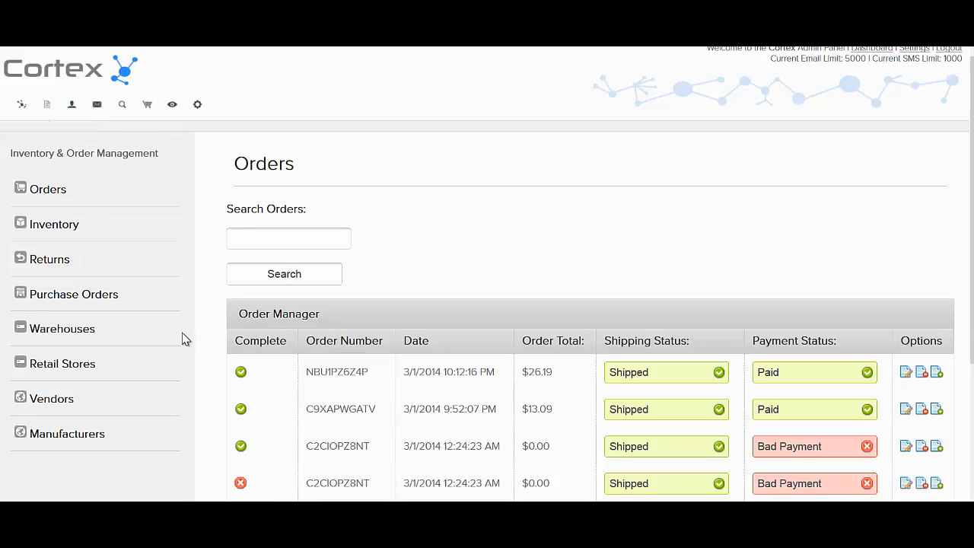
left_click(71, 228)
scroll(417, 295, "down", 2)
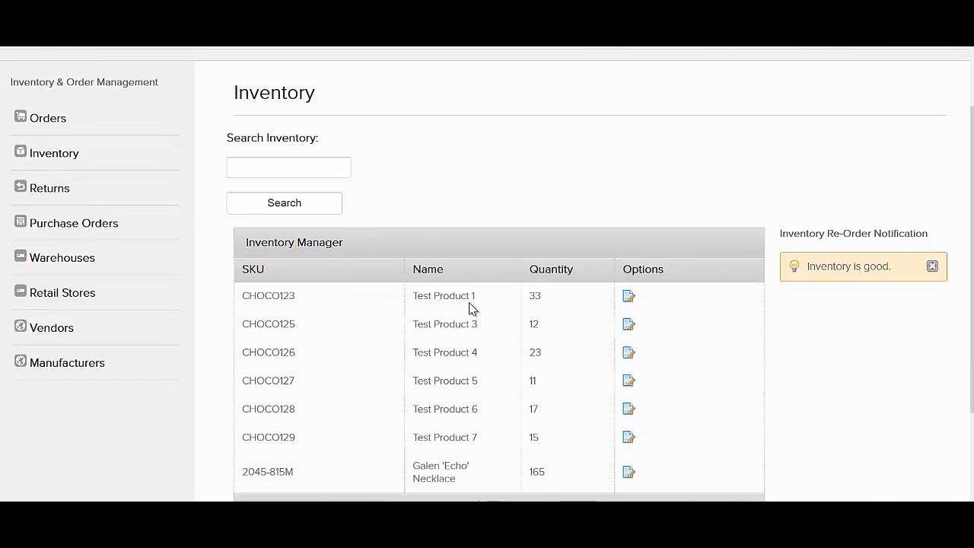
left_click(628, 283)
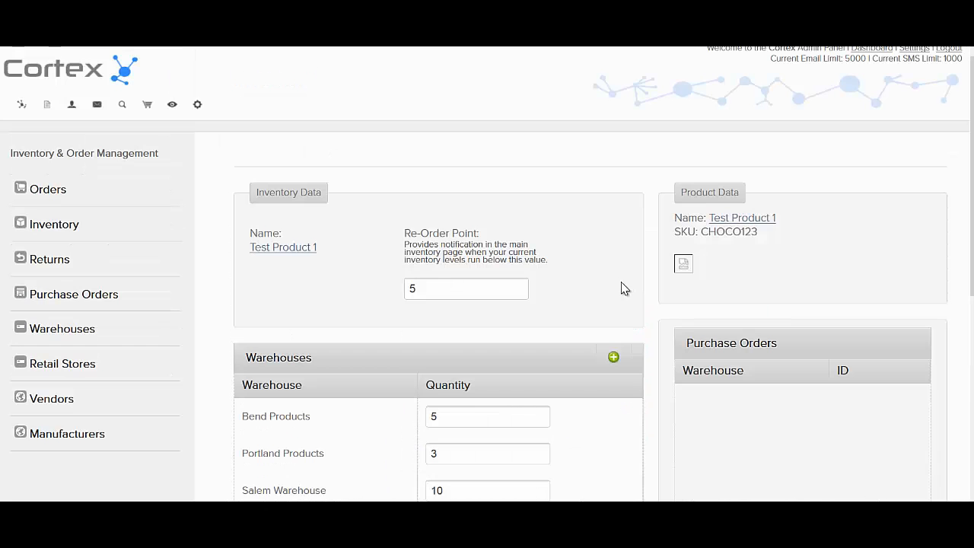
Add the retail store Test Store to Test Product 1's stock locations with a quantity of 10 and save the record
scroll(620, 300, "down", 5)
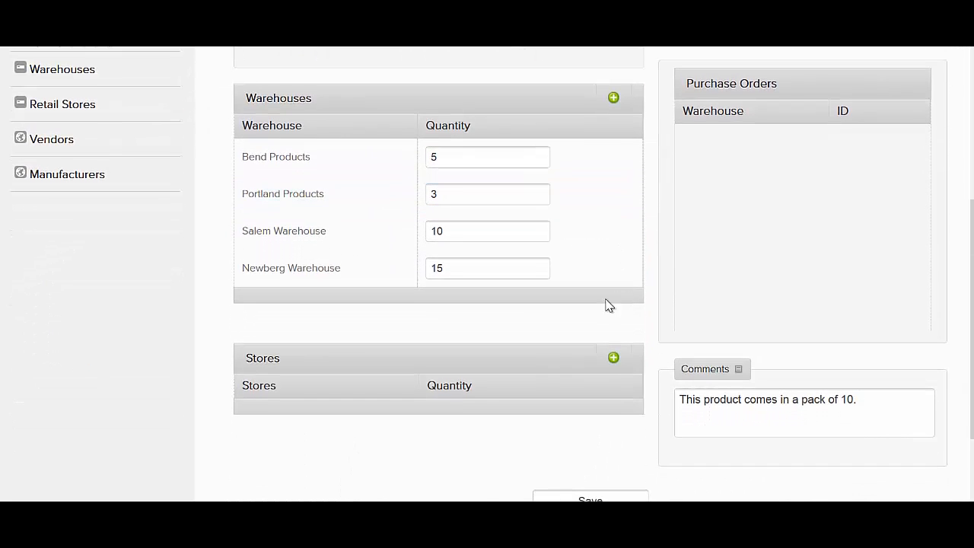
left_click(614, 358)
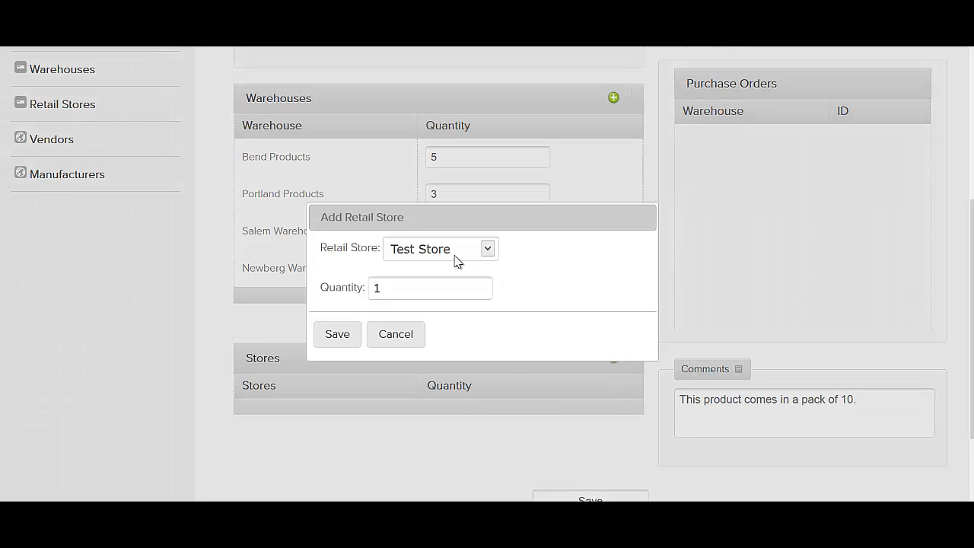
left_click(454, 259)
left_click(452, 257)
left_click(396, 290)
type("10")
left_click(339, 334)
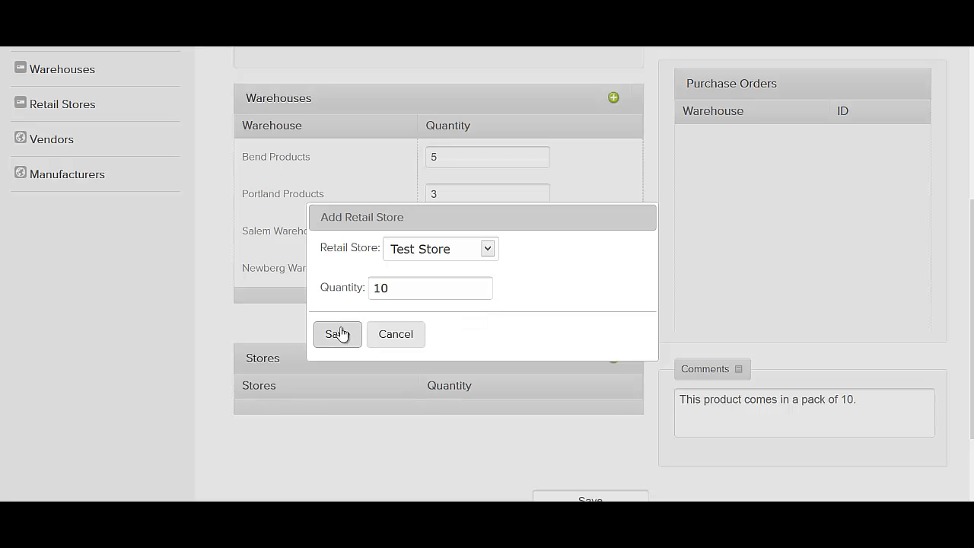
scroll(391, 337, "down", 4)
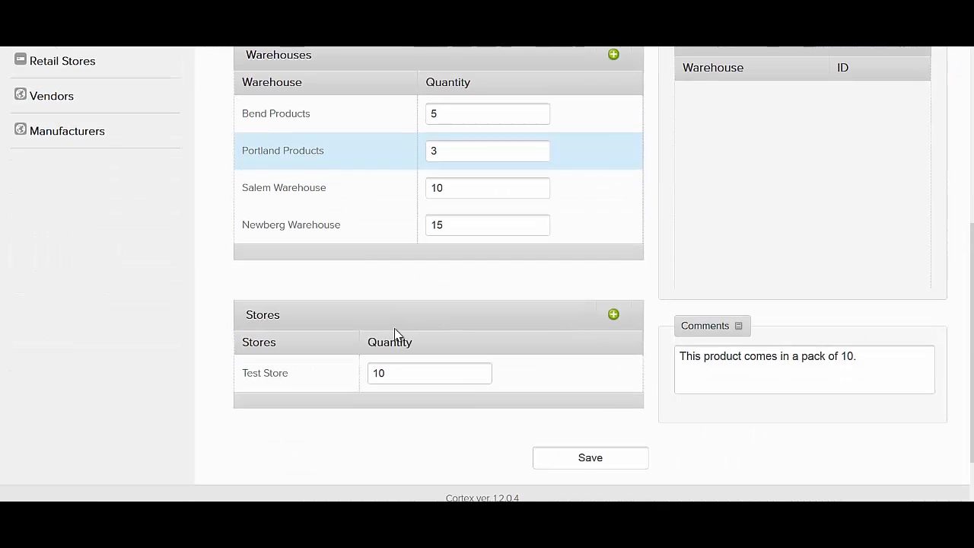
left_click(591, 458)
scroll(492, 302, "down", 3)
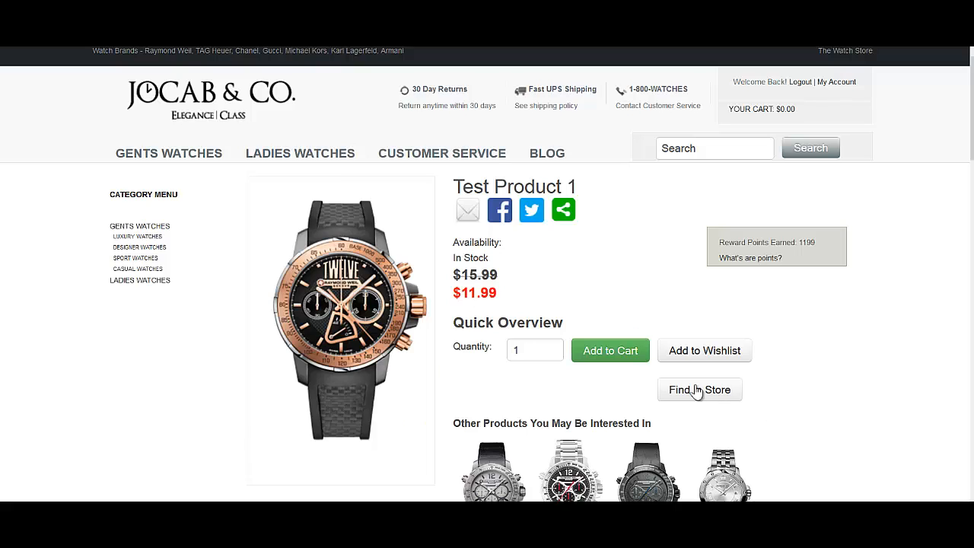
Find retail stores stocking Test Product 1 near zip 97701 on the storefront and view the directions to Test Store
left_click(680, 394)
left_click(368, 180)
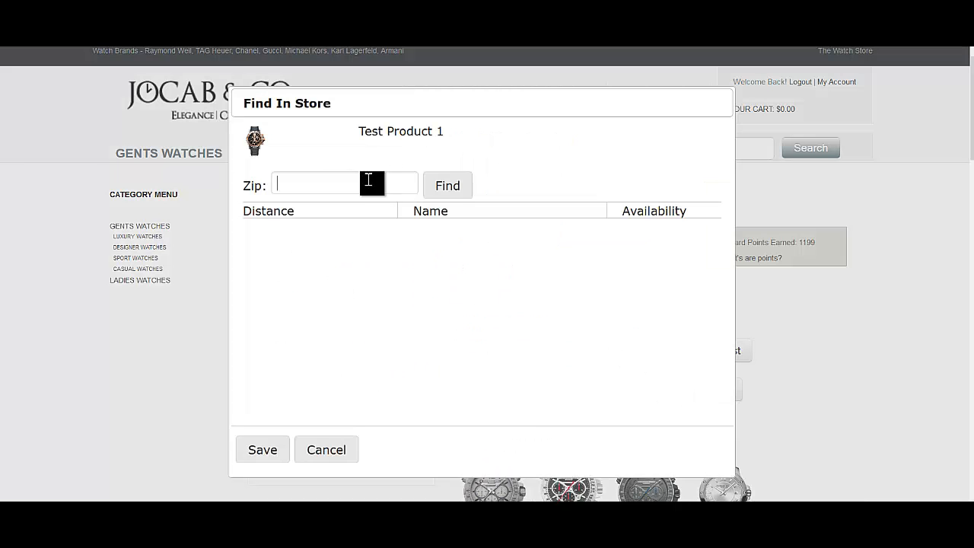
type("97701")
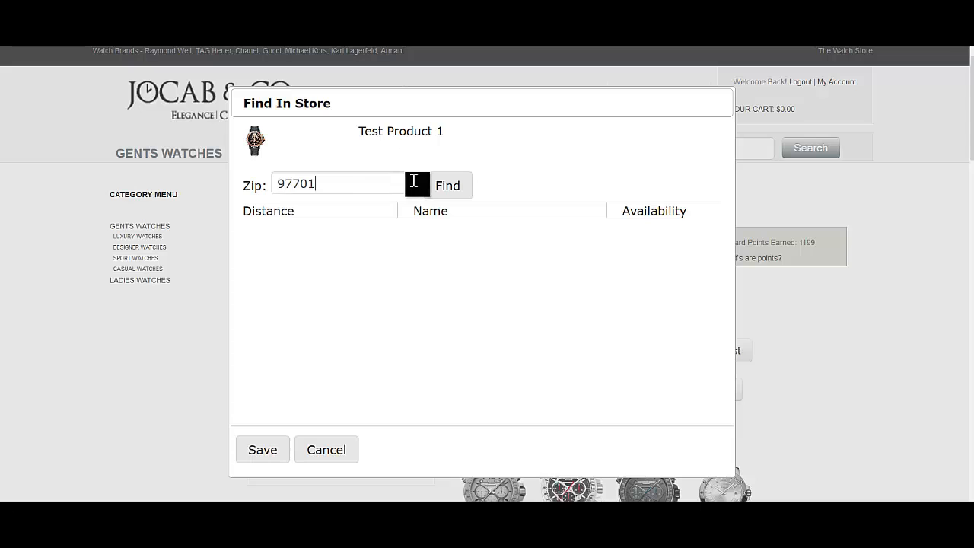
left_click(431, 185)
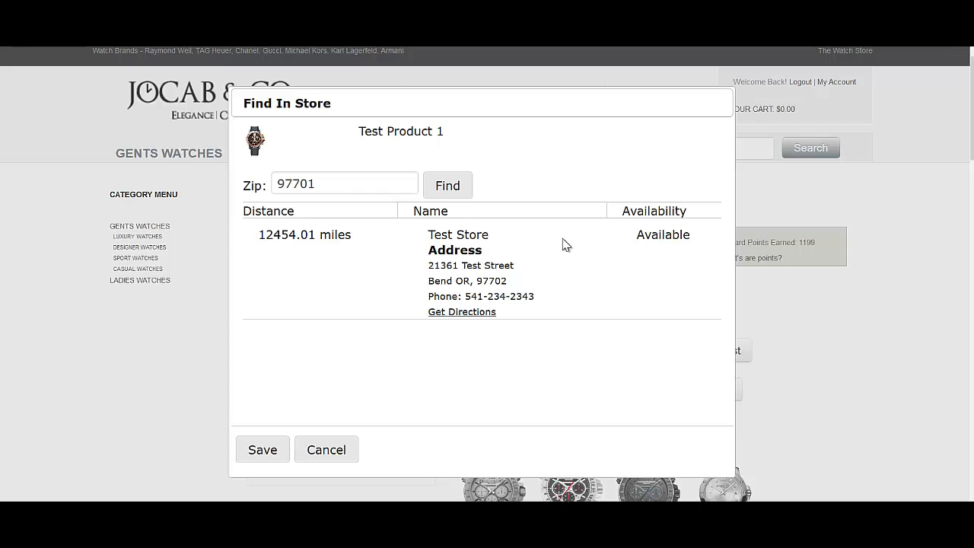
left_click(462, 312)
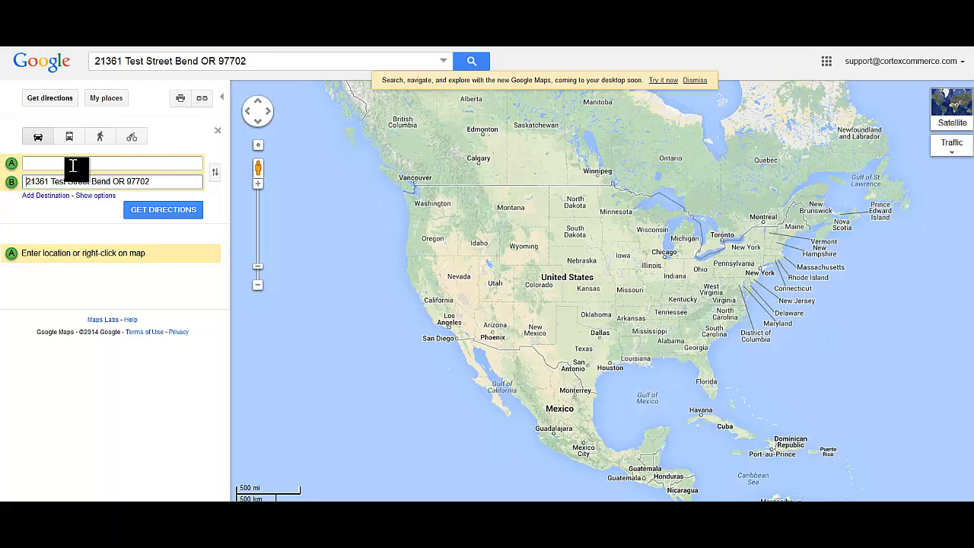
key("ctrl+w")
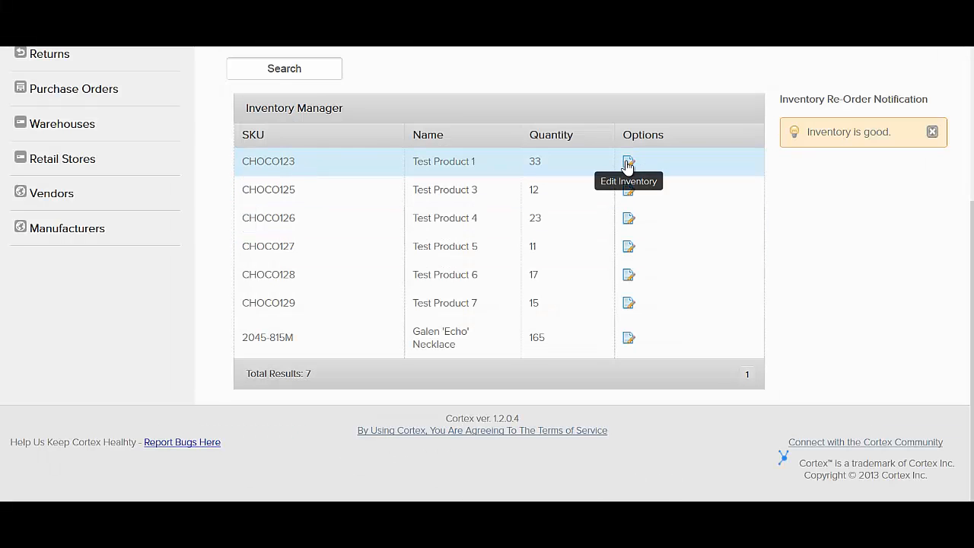
Replace Test Store's stock quantity in Test Product 1's inventory record and save the change
left_click(628, 163)
scroll(521, 340, "down", 5)
double_click(417, 296)
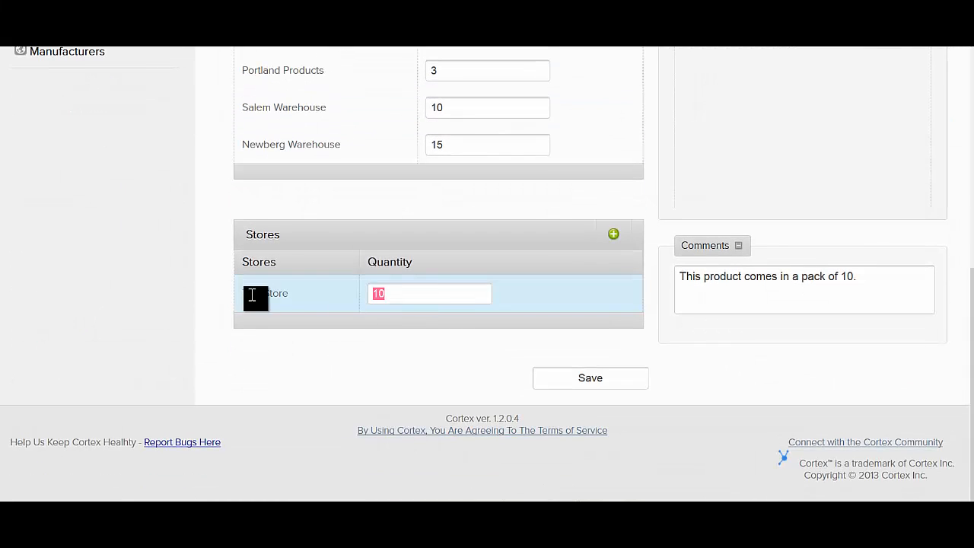
type("8")
left_click(564, 384)
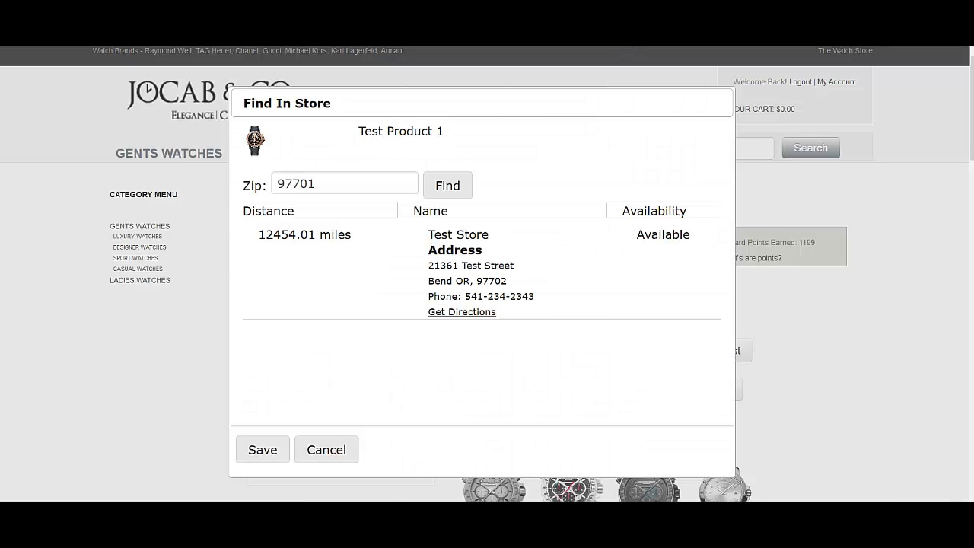
Repeat the storefront's Find In Store search for Test Product 1 with zip 97701 and close the dialog
key("Escape")
left_click(681, 370)
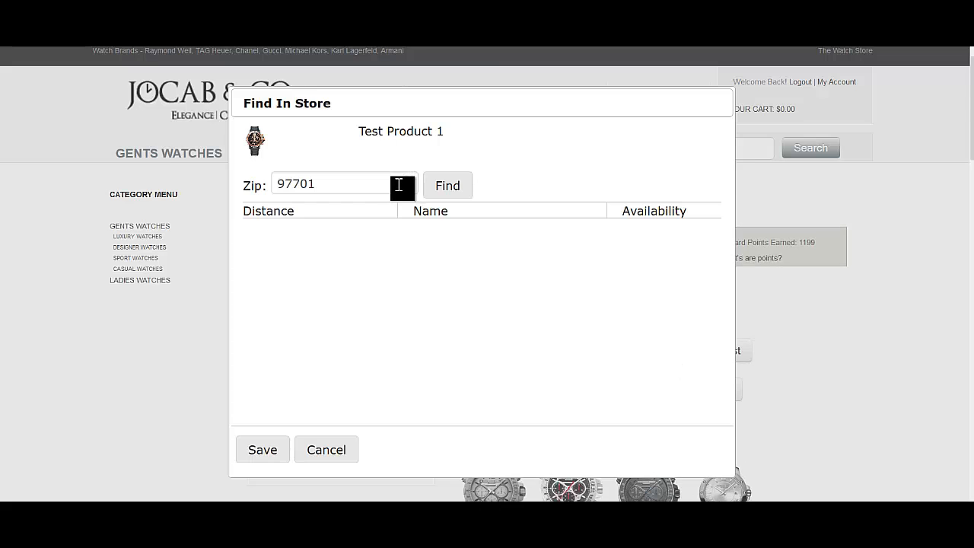
left_click(448, 188)
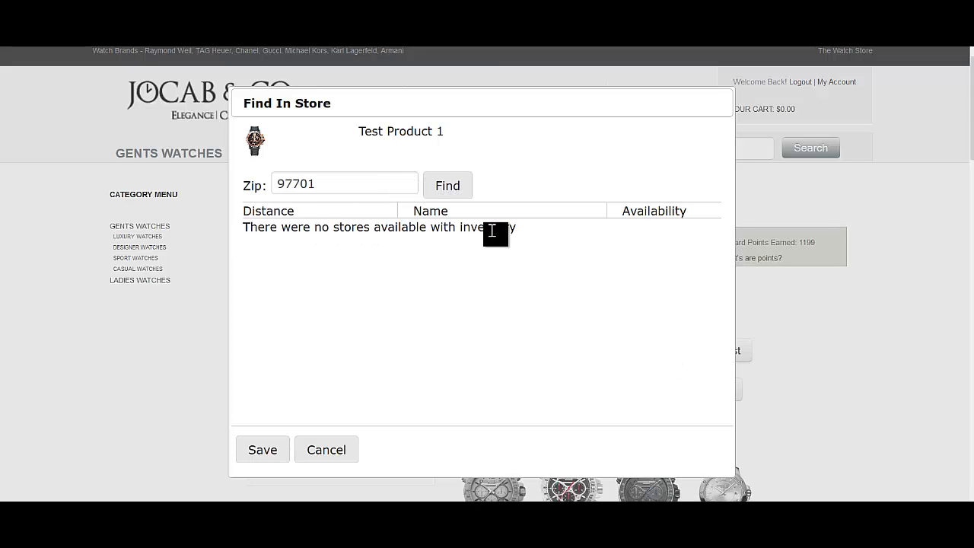
left_click(350, 450)
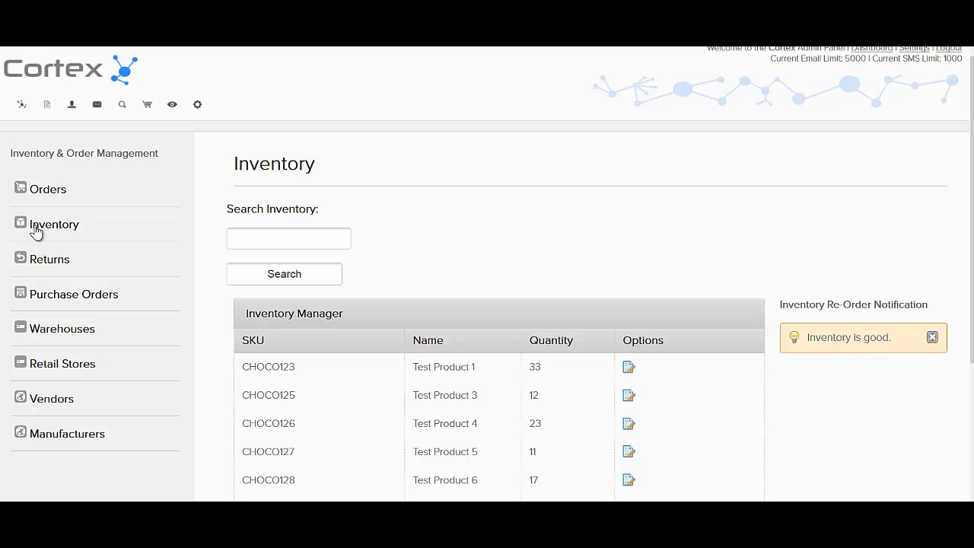
mouse_move(279, 527)
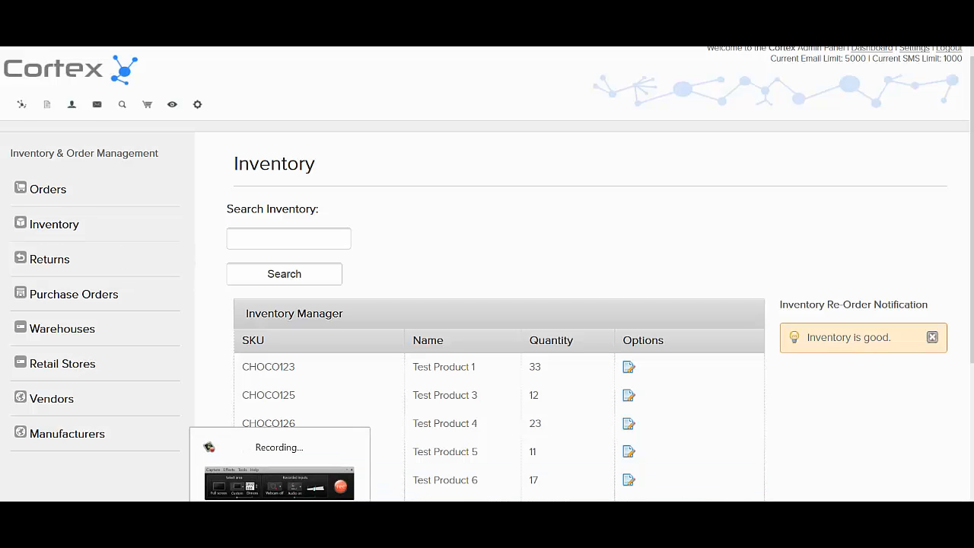